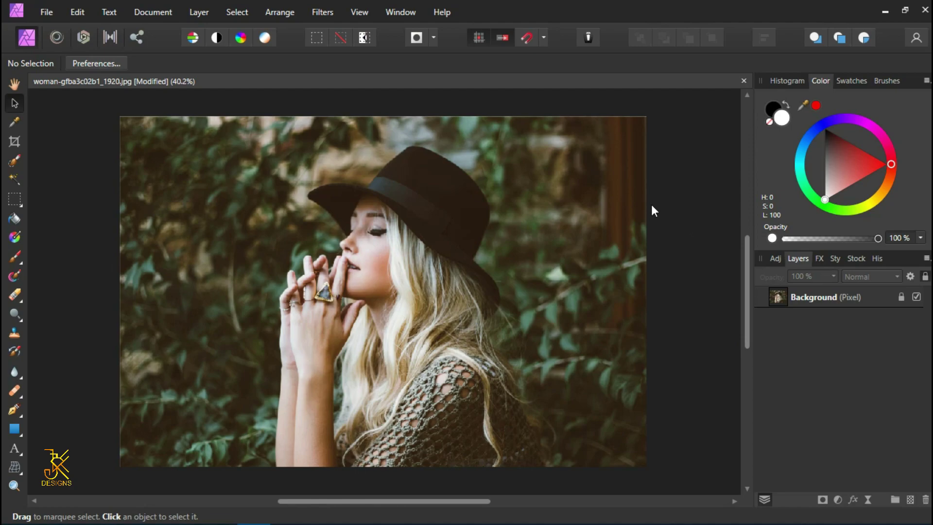
Paint over the woman's hat, hair and body with the 93.4 px Selection Brush
{"action": "left_click", "coordinate": [12, 158]}
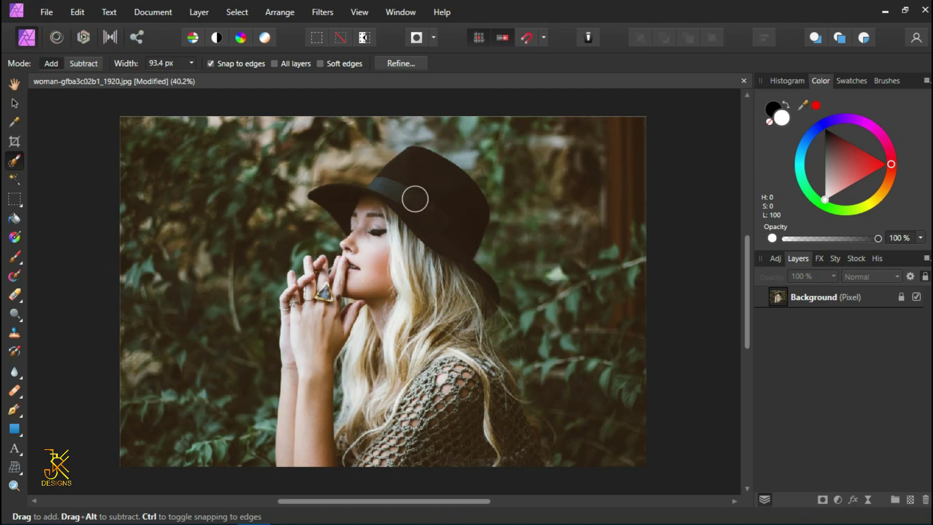
{"action": "mouse_move", "coordinate": [415, 174]}
{"action": "left_mouse_down"}
{"action": "mouse_move", "coordinate": [400, 227]}
{"action": "mouse_move", "coordinate": [405, 321]}
{"action": "mouse_move", "coordinate": [445, 442]}
{"action": "mouse_move", "coordinate": [422, 303]}
{"action": "mouse_move", "coordinate": [430, 219]}
{"action": "mouse_move", "coordinate": [475, 329]}
{"action": "mouse_move", "coordinate": [495, 446]}
{"action": "mouse_move", "coordinate": [399, 362]}
{"action": "mouse_move", "coordinate": [360, 299]}
{"action": "mouse_move", "coordinate": [369, 380]}
{"action": "mouse_move", "coordinate": [324, 445]}
{"action": "mouse_move", "coordinate": [301, 357]}
{"action": "left_mouse_up"}
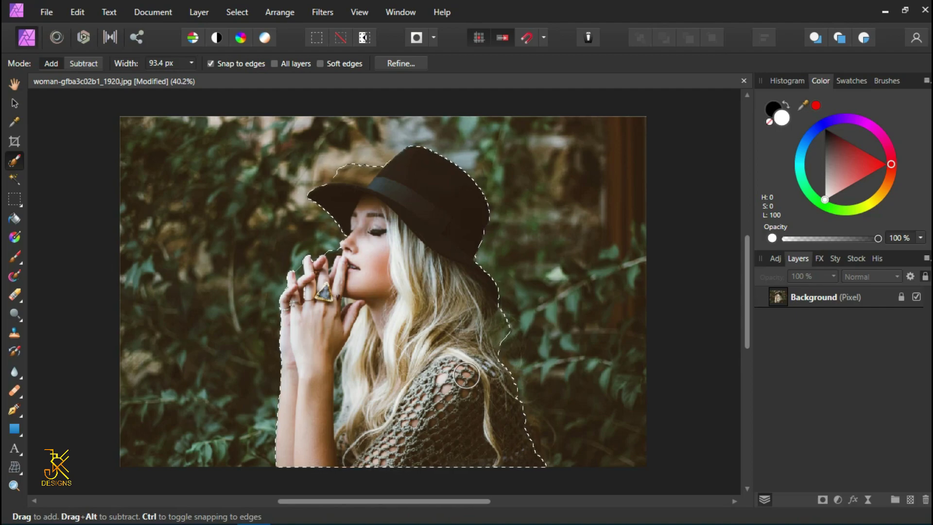
Zoom in and add the fingers to the selection with a smaller brush
{"action": "key", "text": "alt"}
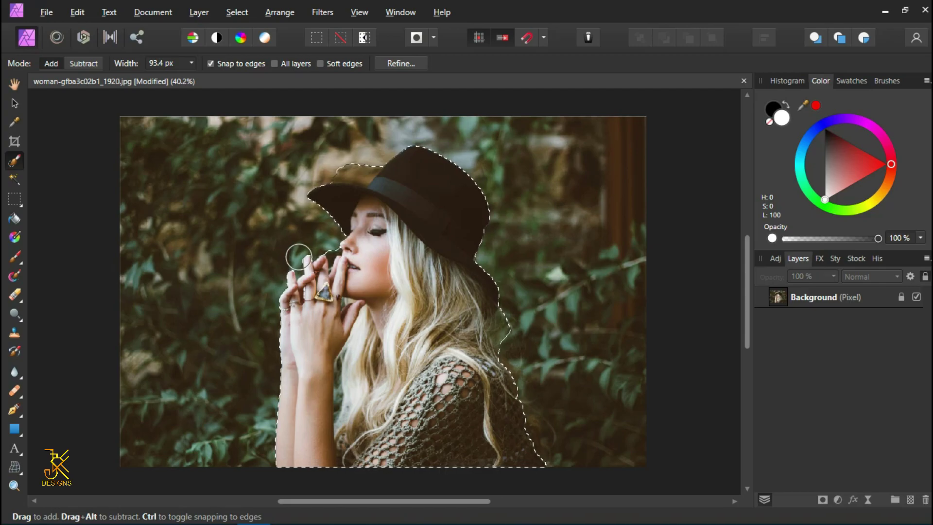
{"action": "scroll", "coordinate": [299, 258], "scroll_direction": "up", "scroll_amount": 2}
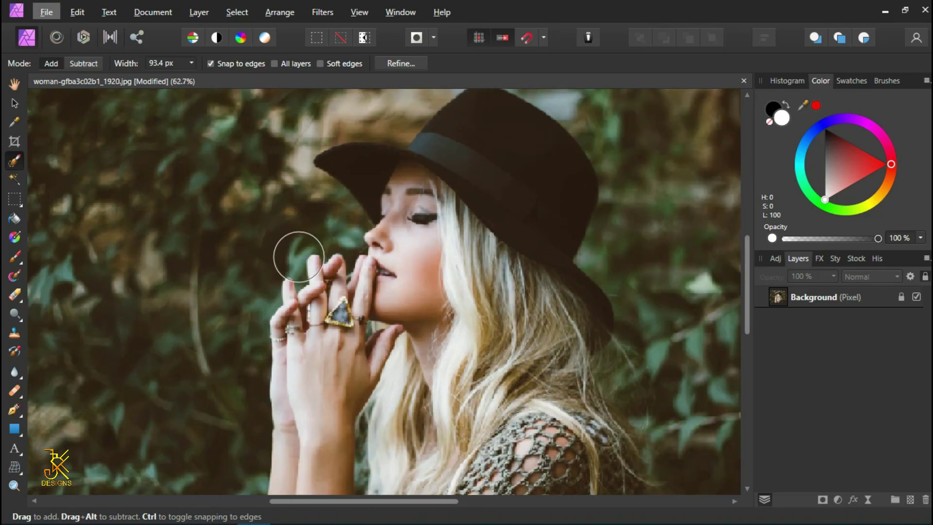
{"action": "scroll", "coordinate": [299, 256], "scroll_direction": "up", "scroll_amount": 3}
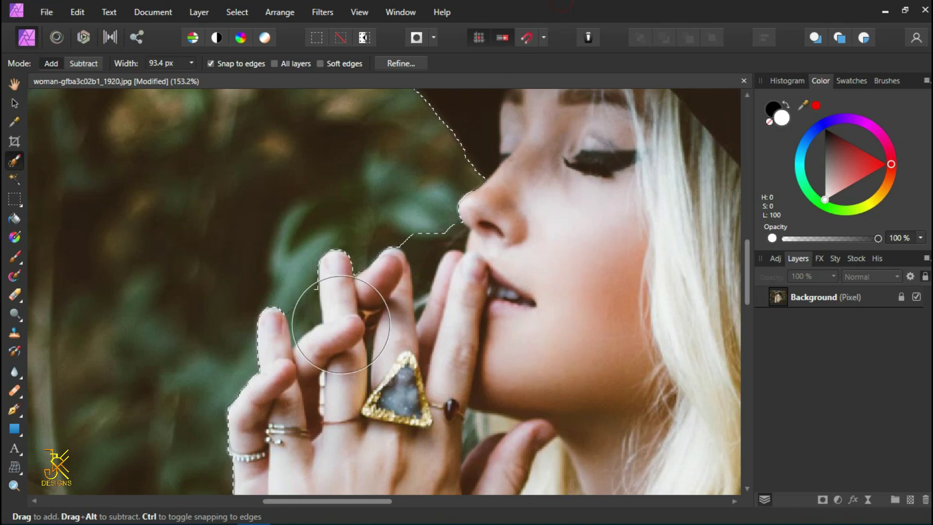
{"action": "key", "text": "bracketleft"}
{"action": "key", "text": "bracketleft"}
{"action": "key", "text": "bracketleft"}
{"action": "key", "text": "bracketleft"}
{"action": "key", "text": "bracketleft"}
{"action": "key", "text": "bracketleft"}
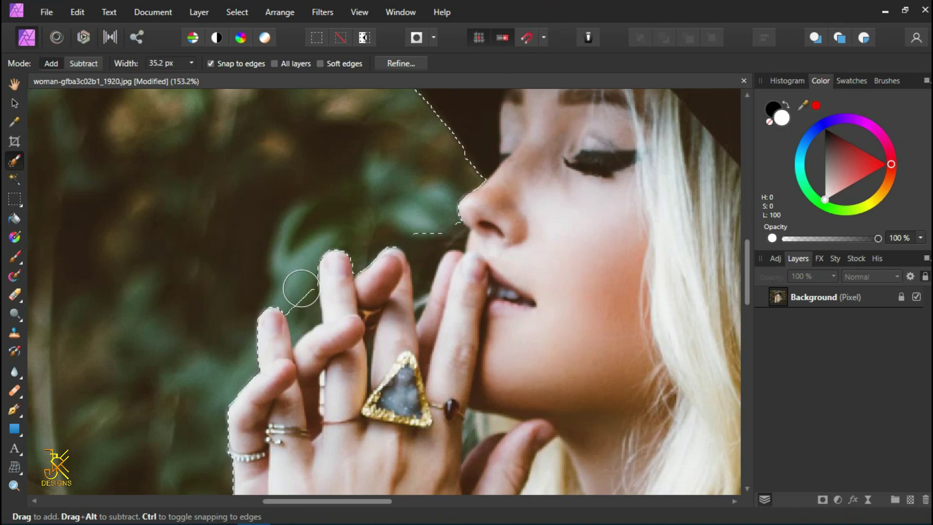
{"action": "key", "text": "bracketleft"}
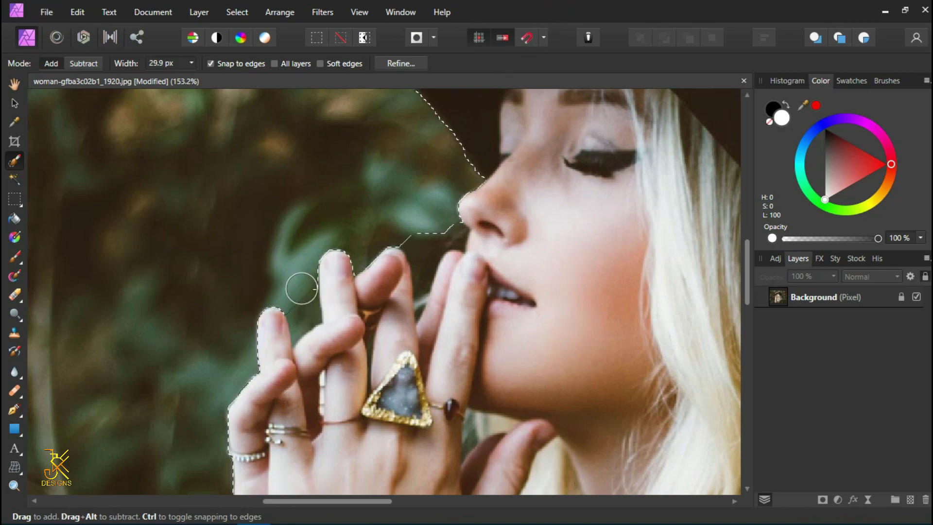
{"action": "key", "text": "alt"}
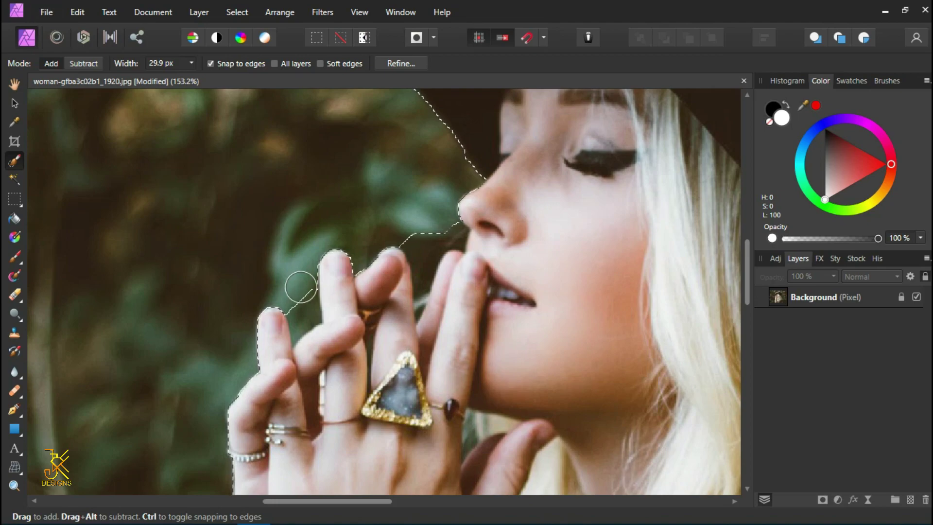
{"action": "left_click", "coordinate": [300, 286]}
{"action": "mouse_move", "coordinate": [299, 309]}
{"action": "left_mouse_down"}
{"action": "mouse_move", "coordinate": [422, 228]}
{"action": "mouse_move", "coordinate": [427, 243]}
{"action": "mouse_move", "coordinate": [435, 239]}
{"action": "mouse_move", "coordinate": [421, 288]}
{"action": "mouse_move", "coordinate": [446, 172]}
{"action": "mouse_move", "coordinate": [443, 139]}
{"action": "mouse_move", "coordinate": [343, 427]}
{"action": "mouse_move", "coordinate": [446, 204]}
{"action": "mouse_move", "coordinate": [462, 201]}
{"action": "mouse_move", "coordinate": [453, 247]}
{"action": "mouse_move", "coordinate": [391, 243]}
{"action": "mouse_move", "coordinate": [448, 233]}
{"action": "mouse_move", "coordinate": [416, 284]}
{"action": "left_mouse_up"}
Add the hat edge, arm and hair to the selection, trimming the gap beside the arm
{"action": "key", "text": "space"}
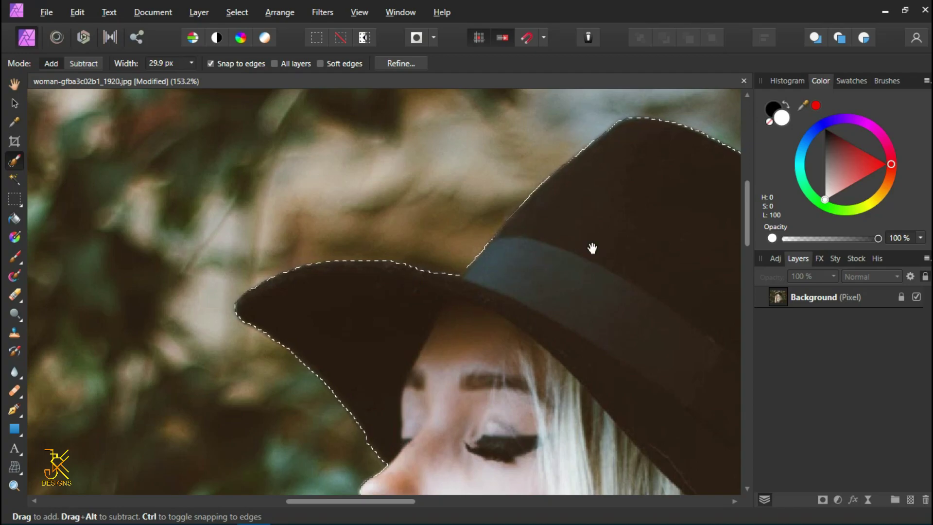
{"action": "key", "text": "space"}
{"action": "left_click_drag", "start_coordinate": [591, 246], "coordinate": [223, 286]}
{"action": "mouse_move", "coordinate": [550, 433]}
{"action": "left_mouse_down"}
{"action": "mouse_move", "coordinate": [467, 417]}
{"action": "mouse_move", "coordinate": [348, 187]}
{"action": "mouse_move", "coordinate": [424, 371]}
{"action": "mouse_move", "coordinate": [375, 277]}
{"action": "left_mouse_up"}
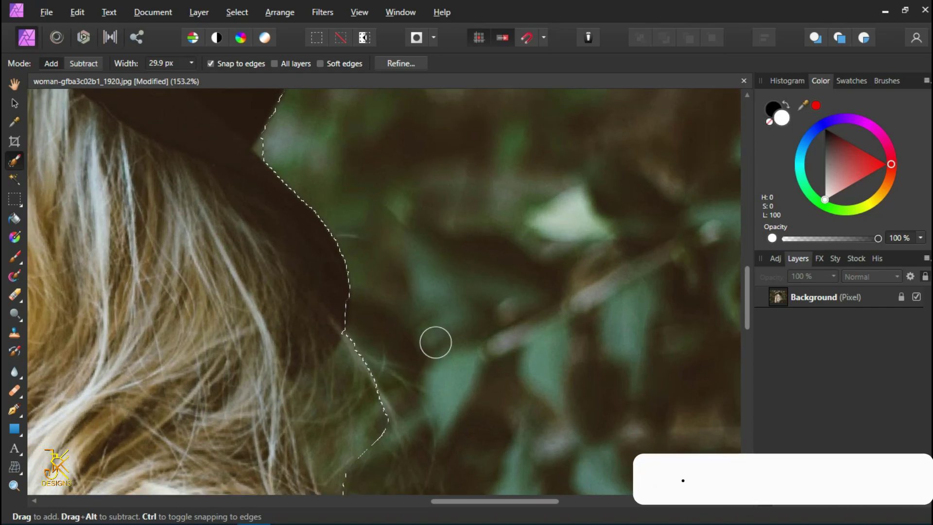
{"action": "scroll", "coordinate": [375, 392], "scroll_direction": "down", "scroll_amount": 5}
{"action": "key", "text": "space"}
{"action": "left_click_drag", "start_coordinate": [376, 392], "coordinate": [427, 302]}
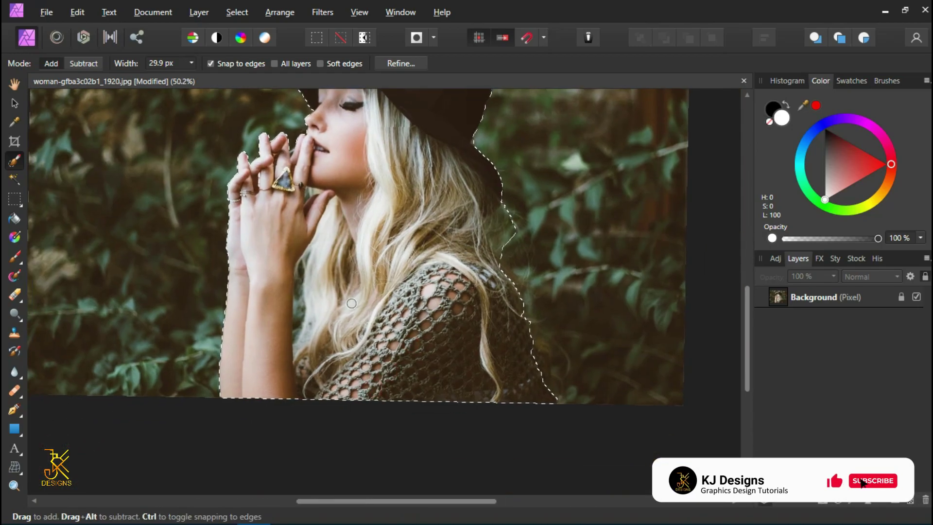
{"action": "scroll", "coordinate": [327, 305], "scroll_direction": "up", "scroll_amount": 3}
{"action": "scroll", "coordinate": [327, 358], "scroll_direction": "up", "scroll_amount": 3}
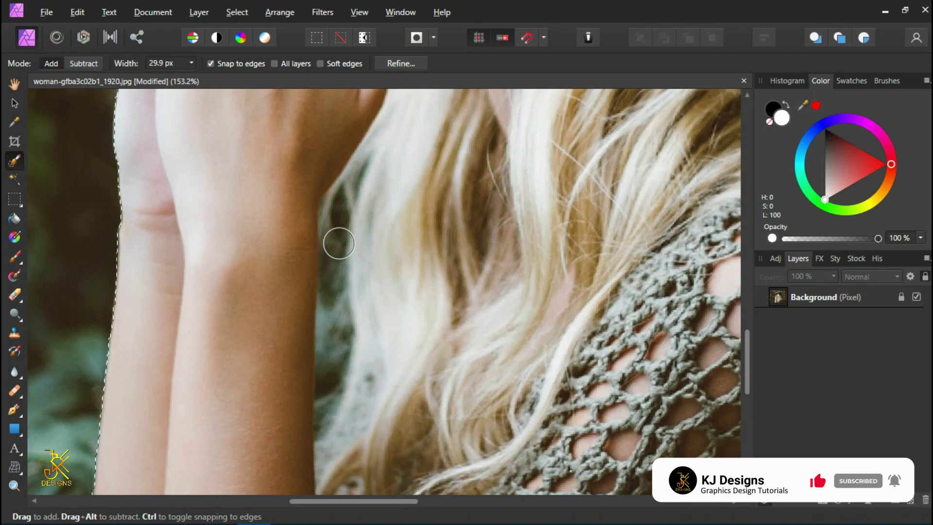
{"action": "mouse_move", "coordinate": [339, 243]}
{"action": "left_mouse_down"}
{"action": "mouse_move", "coordinate": [333, 413]}
{"action": "mouse_move", "coordinate": [322, 448]}
{"action": "mouse_move", "coordinate": [318, 422]}
{"action": "left_mouse_up"}
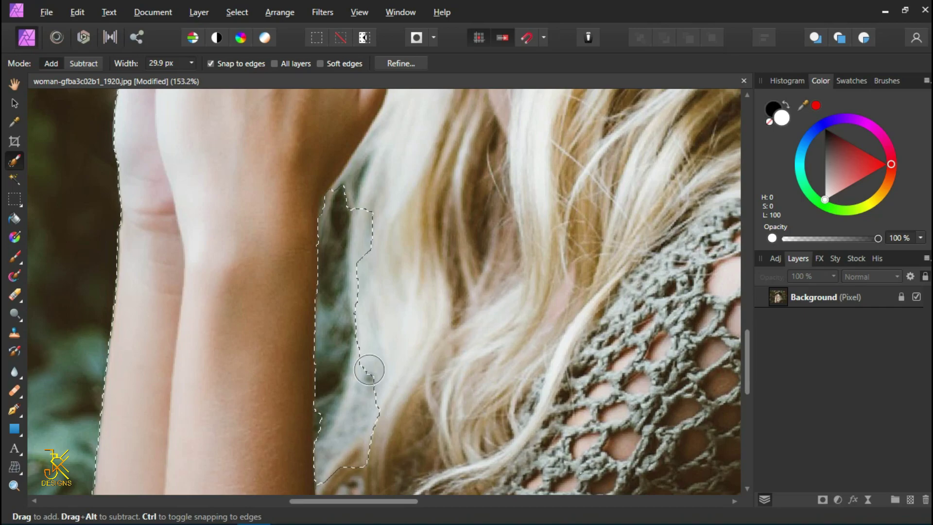
{"action": "mouse_move", "coordinate": [354, 453]}
{"action": "left_mouse_down"}
{"action": "mouse_move", "coordinate": [402, 328]}
{"action": "mouse_move", "coordinate": [354, 465]}
{"action": "left_mouse_up"}
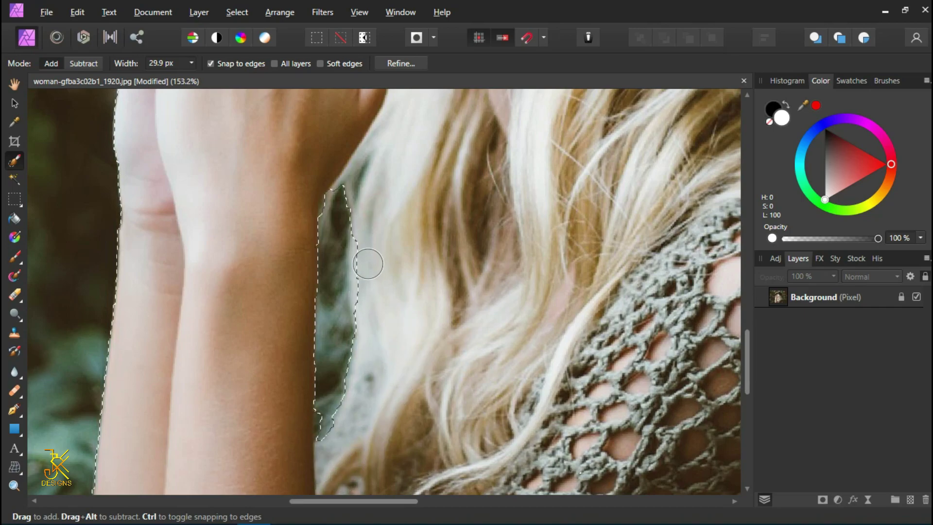
Subtract the background gap between the finger and chin using an even smaller brush
{"action": "scroll", "coordinate": [373, 251], "scroll_direction": "down", "scroll_amount": 5}
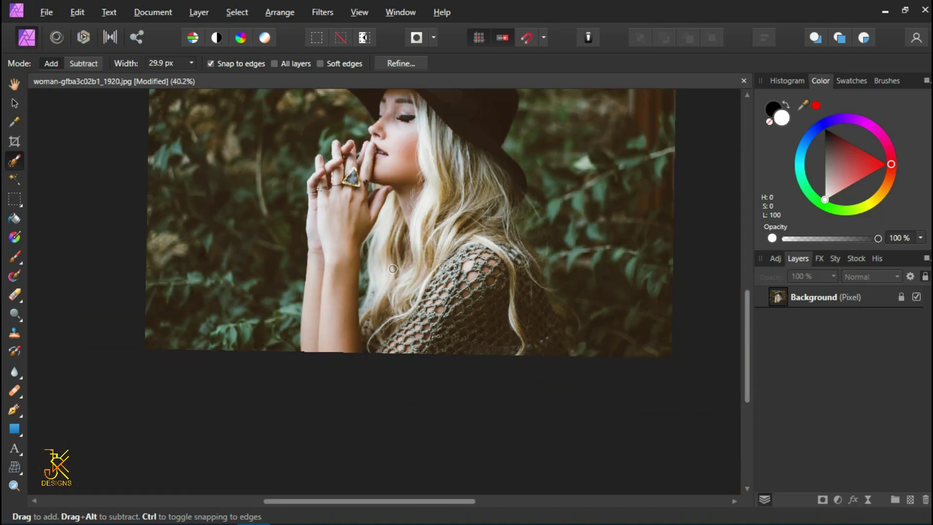
{"action": "left_click_drag", "start_coordinate": [397, 248], "coordinate": [397, 292]}
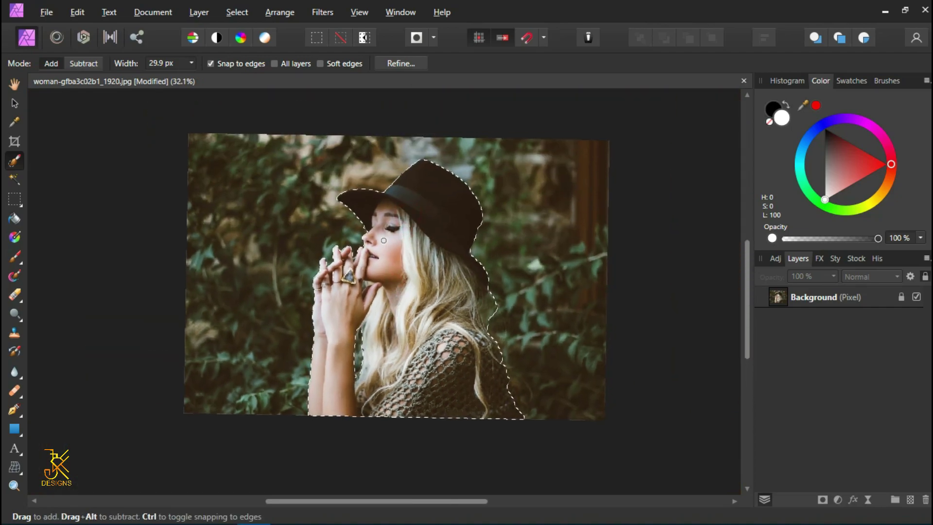
{"action": "scroll", "coordinate": [385, 246], "scroll_direction": "up", "scroll_amount": 1}
{"action": "scroll", "coordinate": [386, 247], "scroll_direction": "up", "scroll_amount": 5}
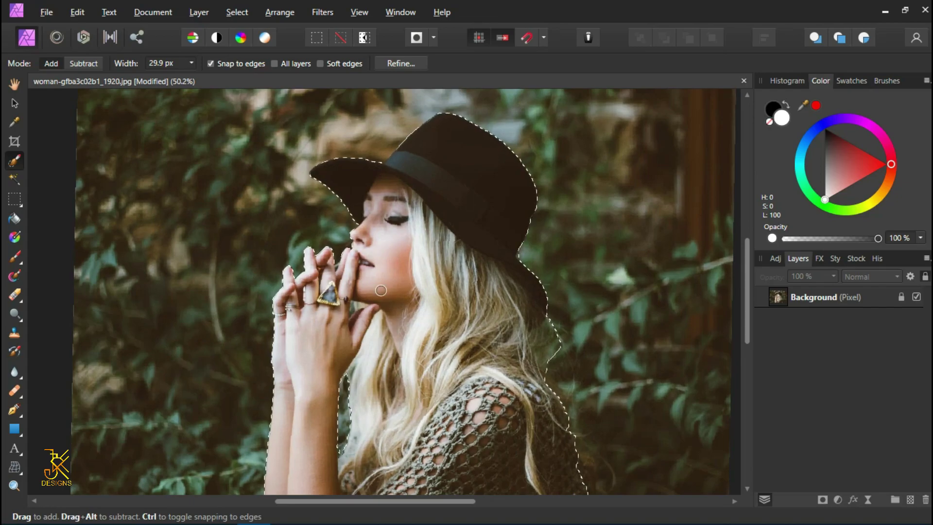
{"action": "scroll", "coordinate": [373, 296], "scroll_direction": "up", "scroll_amount": 2}
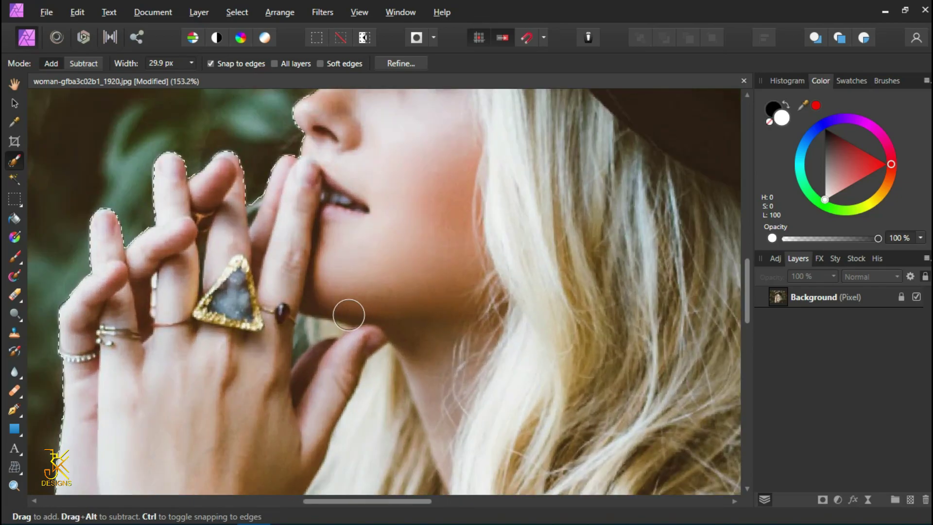
{"action": "key", "text": "bracketleft"}
{"action": "key", "text": "bracketleft"}
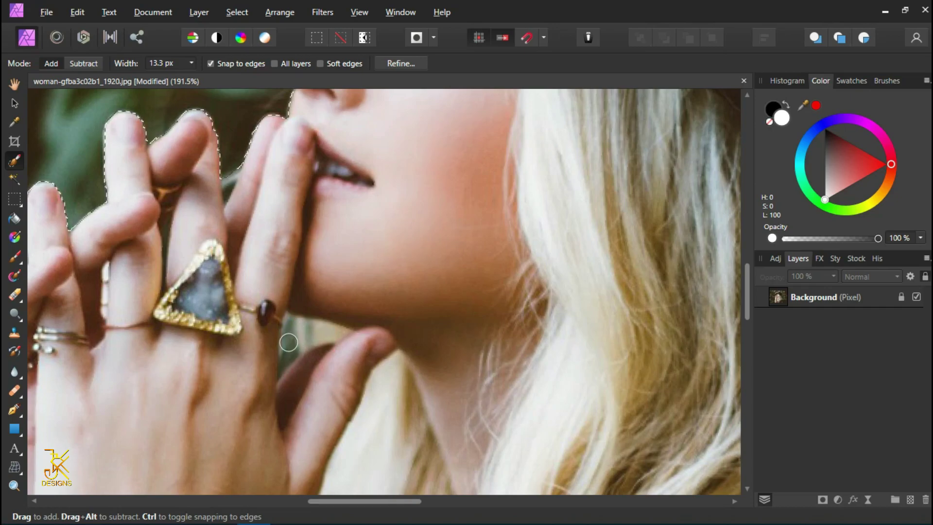
{"action": "mouse_move", "coordinate": [285, 327]}
{"action": "left_mouse_down"}
{"action": "mouse_move", "coordinate": [265, 308]}
{"action": "mouse_move", "coordinate": [272, 298]}
{"action": "mouse_move", "coordinate": [267, 374]}
{"action": "mouse_move", "coordinate": [315, 341]}
{"action": "left_mouse_up"}
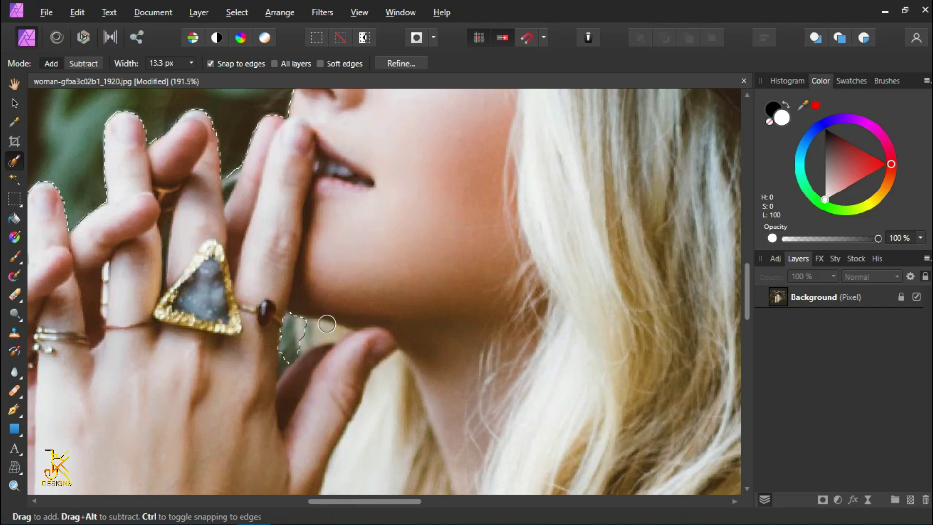
{"action": "scroll", "coordinate": [323, 320], "scroll_direction": "down", "scroll_amount": 5}
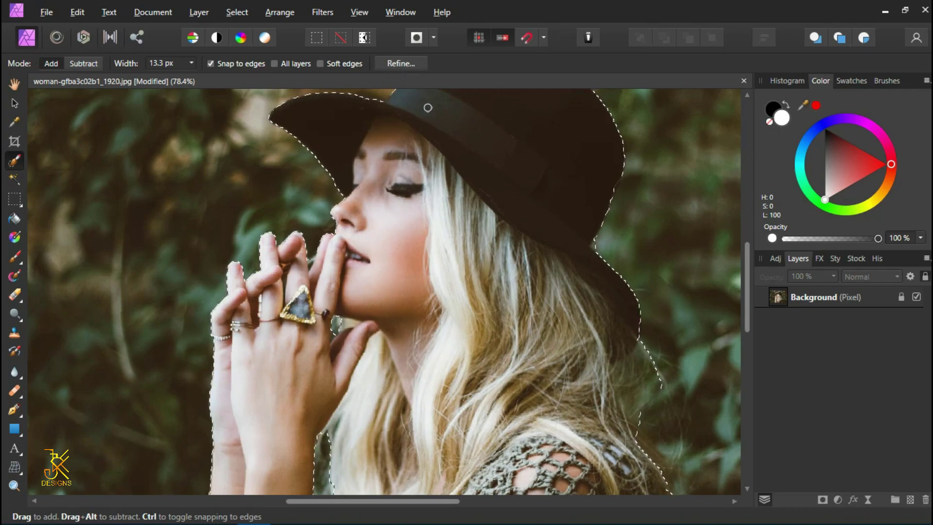
{"action": "scroll", "coordinate": [428, 107], "scroll_direction": "down", "scroll_amount": 3}
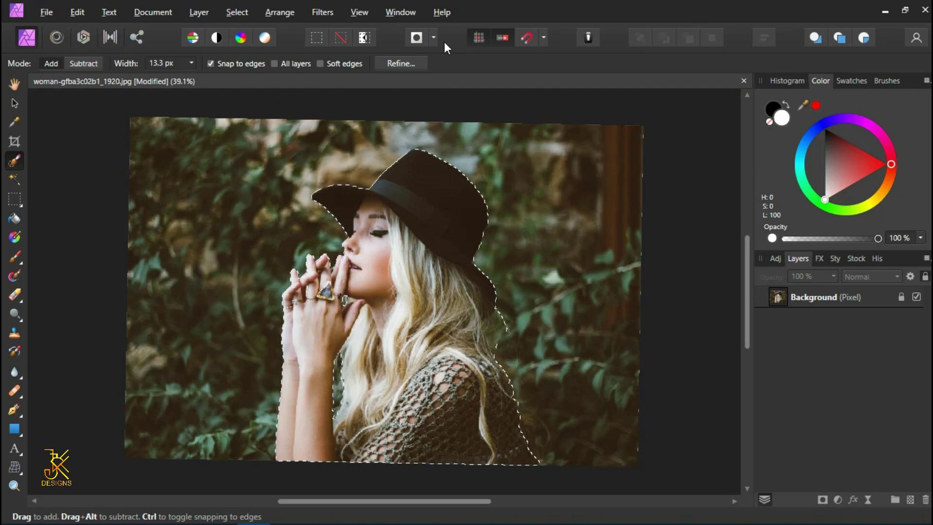
In Refine, paint Foreground along the hair and hat brim, then apply the refinement
{"action": "left_click", "coordinate": [401, 64]}
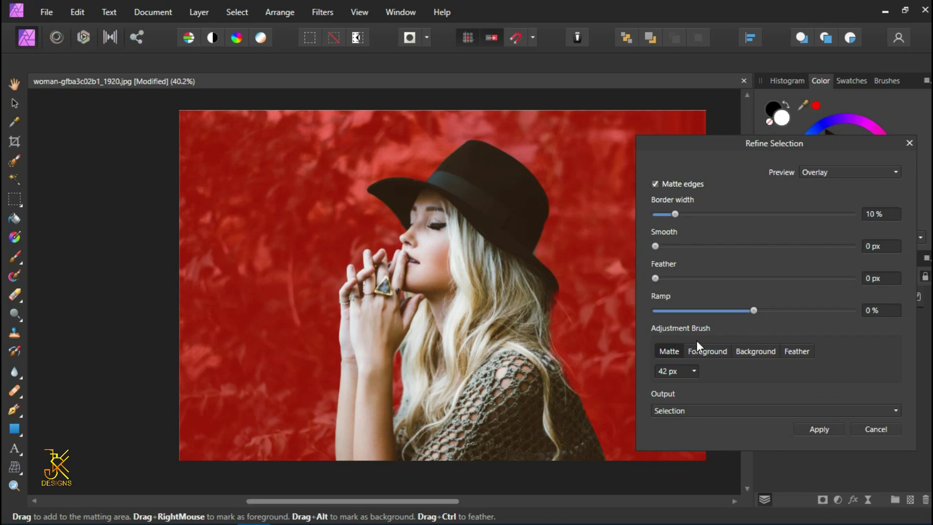
{"action": "left_click", "coordinate": [713, 351]}
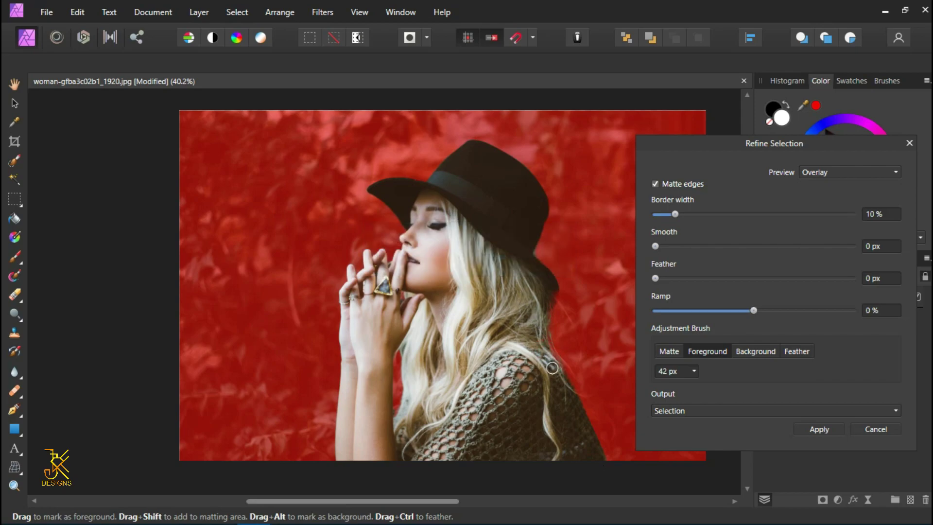
{"action": "left_click_drag", "start_coordinate": [552, 368], "coordinate": [542, 318]}
{"action": "left_click_drag", "start_coordinate": [546, 305], "coordinate": [549, 300]}
{"action": "left_click", "coordinate": [818, 429]}
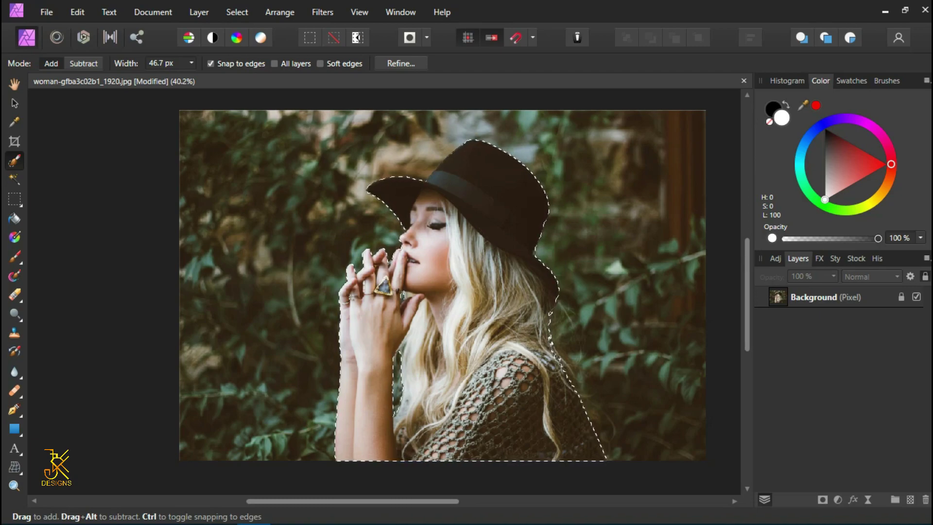
Invert the selection with Ctrl+Shift+I so the background is selected
{"action": "key", "text": "ctrl+shift+i"}
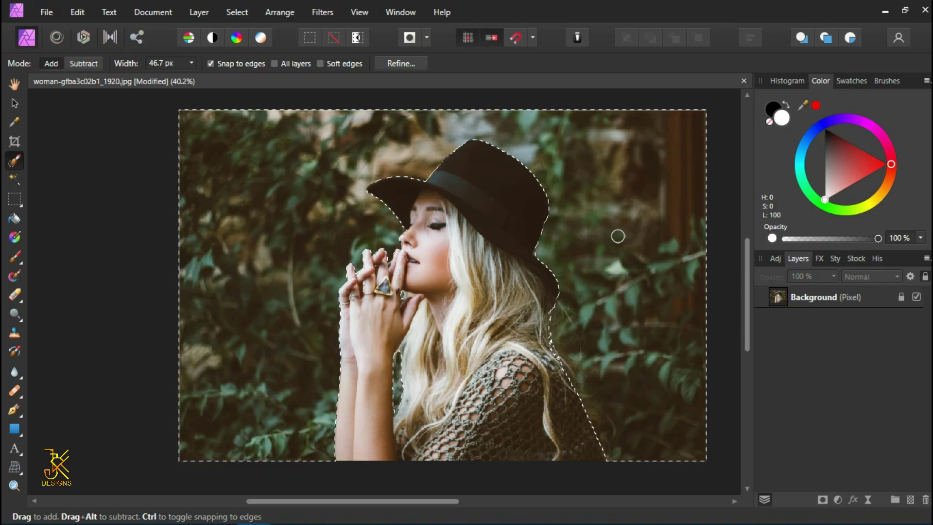
Add a live Gaussian Blur with 38.2 px radius and Preserve Alpha enabled
{"action": "left_click", "coordinate": [870, 497]}
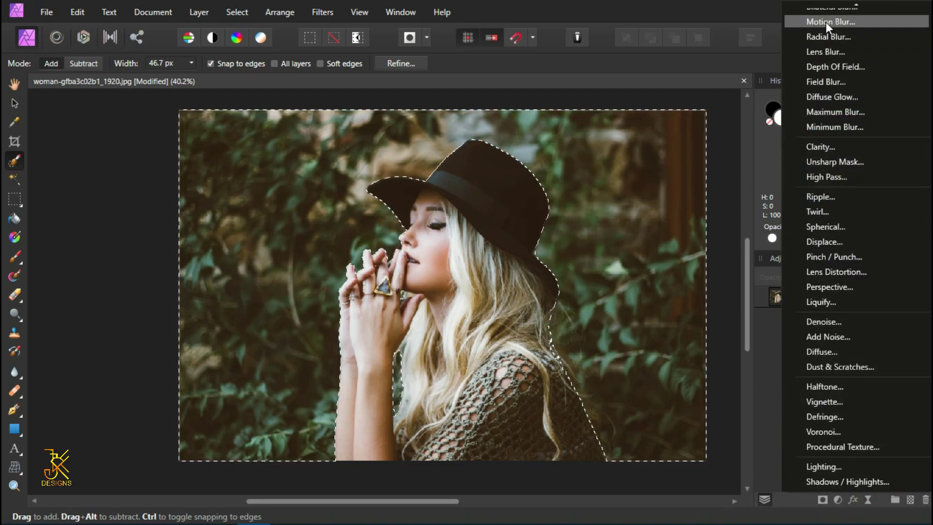
{"action": "left_click", "coordinate": [835, 9]}
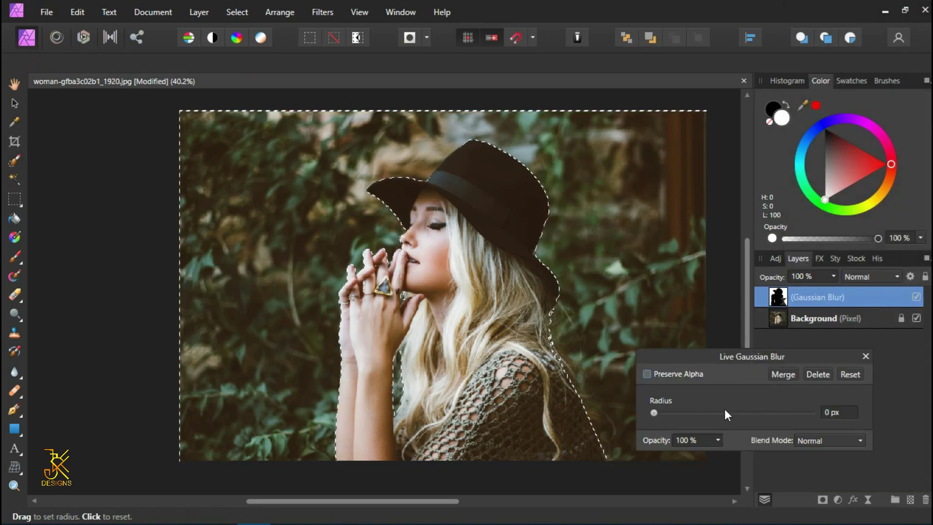
{"action": "left_click_drag", "start_coordinate": [655, 412], "coordinate": [772, 424]}
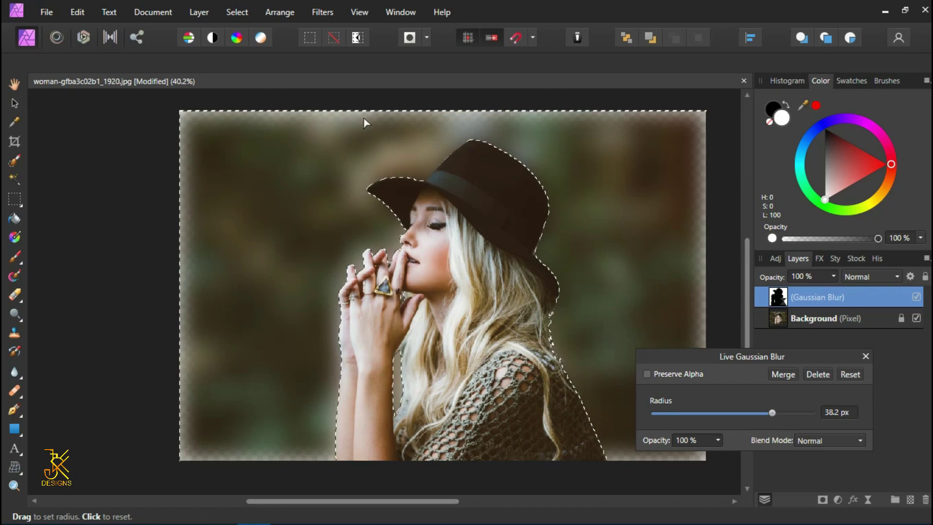
{"action": "left_click", "coordinate": [647, 374]}
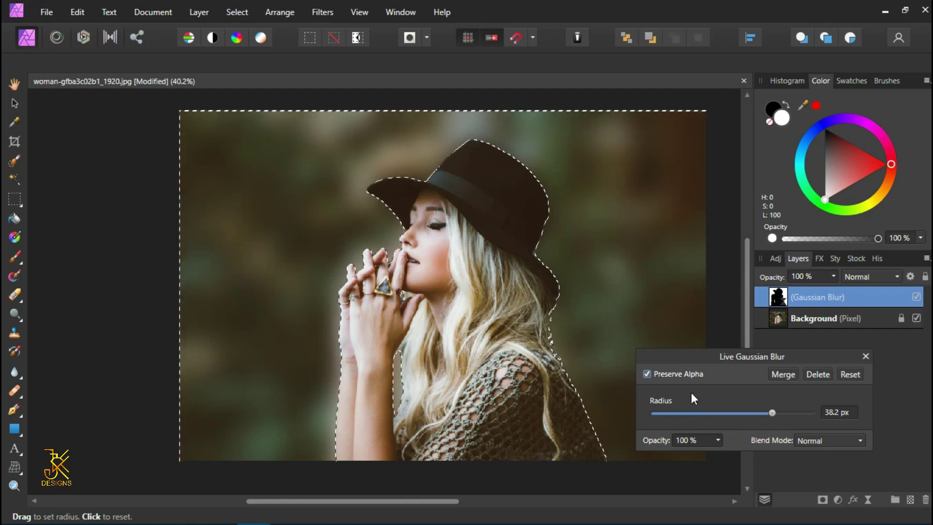
Deselect, nest the Gaussian Blur layer inside Background, and select the Background layer
{"action": "left_click", "coordinate": [870, 357]}
{"action": "key", "text": "w"}
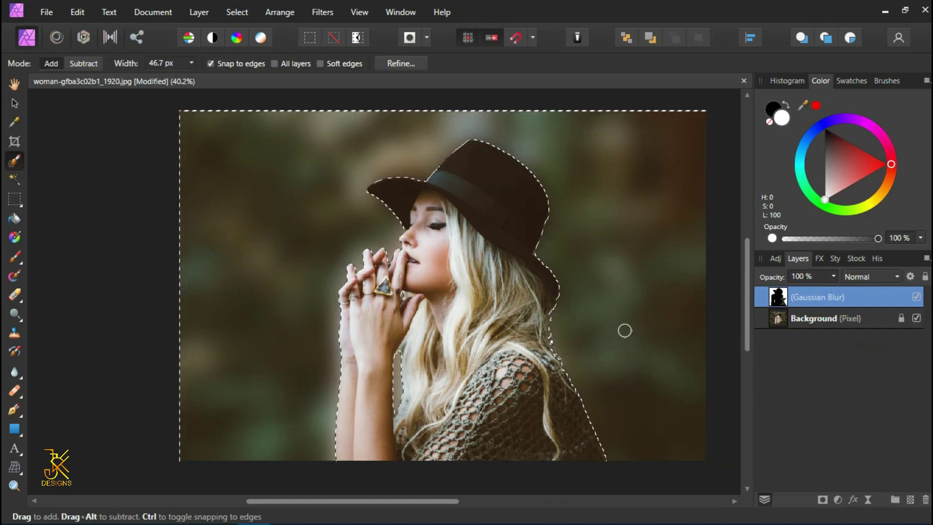
{"action": "key", "text": "ctrl+d"}
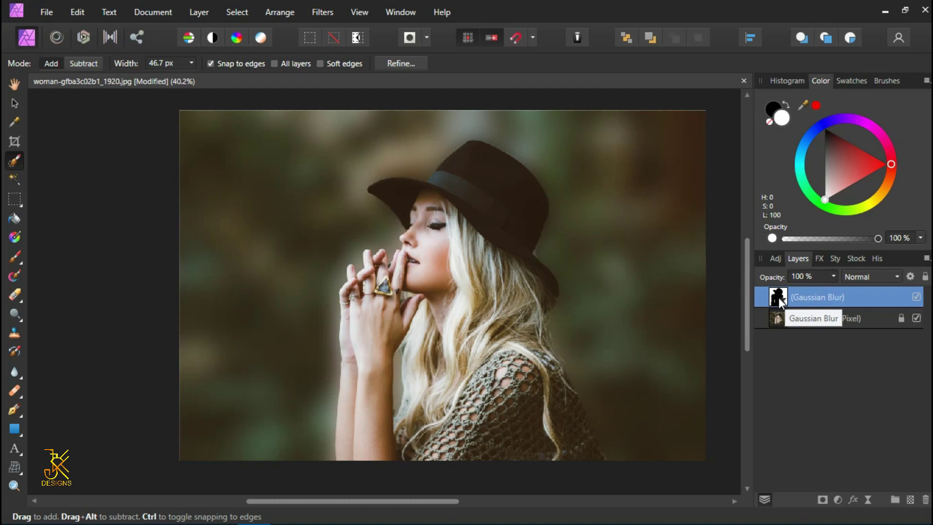
{"action": "left_click_drag", "start_coordinate": [778, 297], "coordinate": [839, 329]}
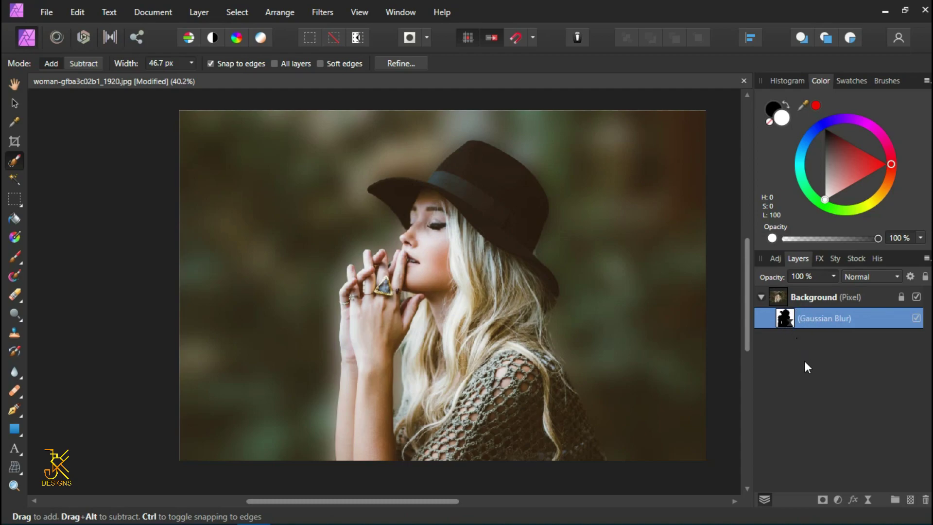
{"action": "left_click", "coordinate": [788, 304]}
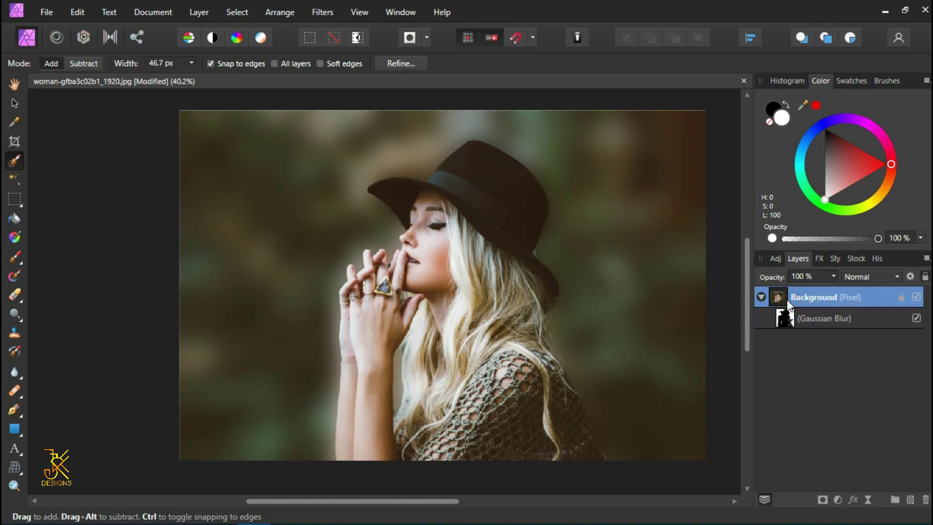
Add a Lighting live filter and position its spot light from the upper left onto the woman
{"action": "left_click", "coordinate": [869, 501]}
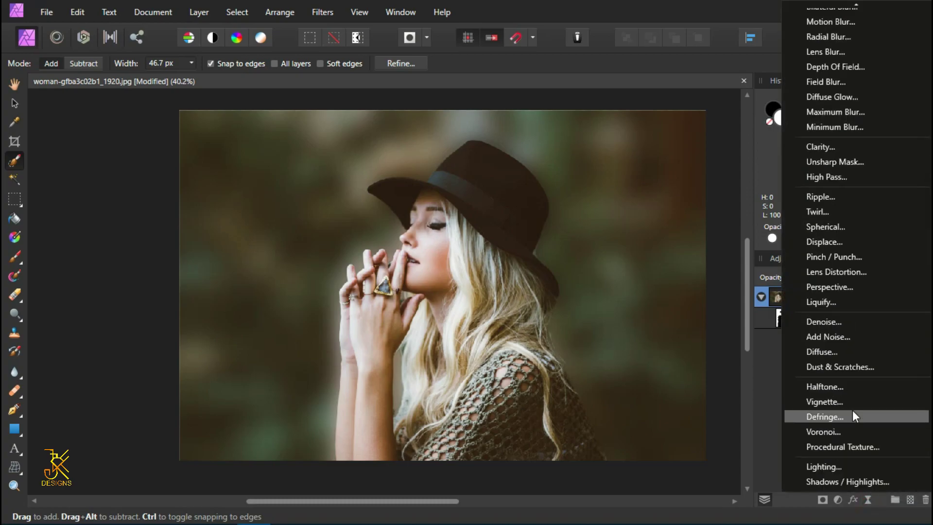
{"action": "left_click", "coordinate": [827, 465]}
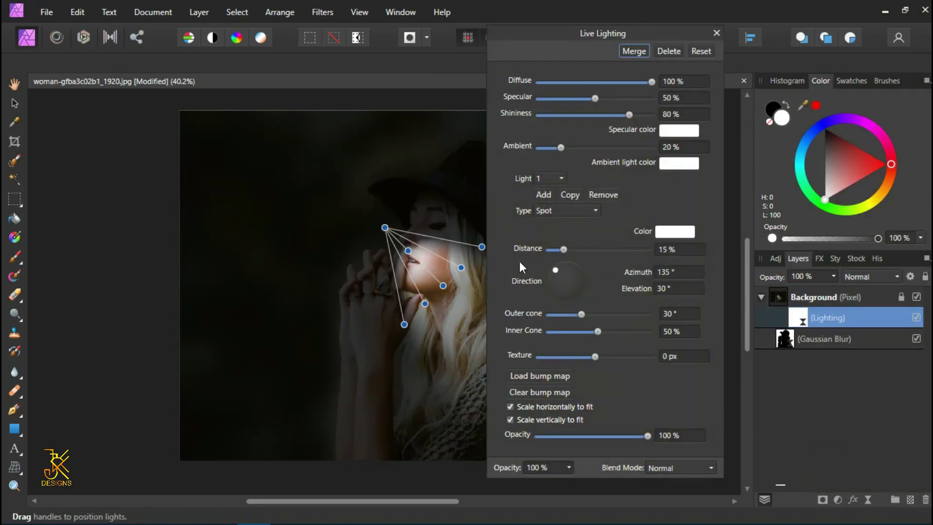
{"action": "left_click_drag", "start_coordinate": [565, 34], "coordinate": [769, 61]}
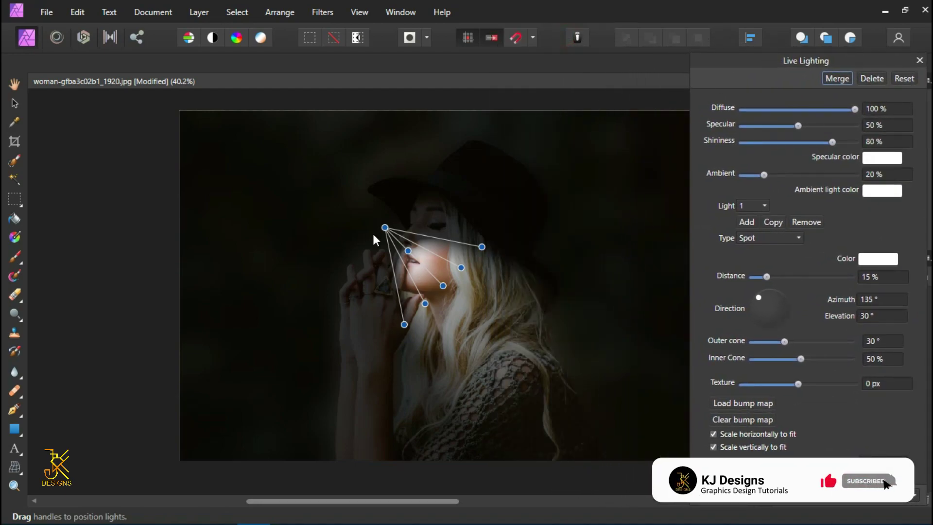
{"action": "left_click_drag", "start_coordinate": [385, 226], "coordinate": [11, 71]}
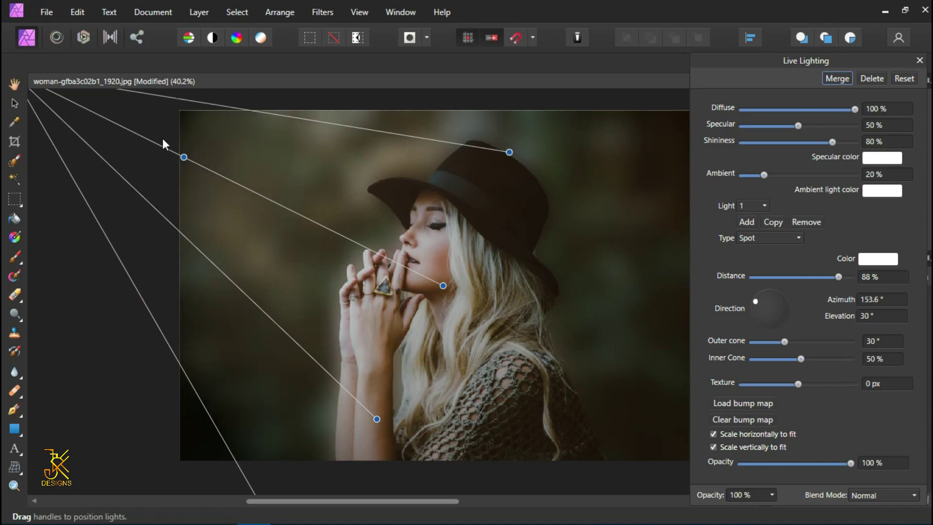
{"action": "key", "text": "ctrl+minus"}
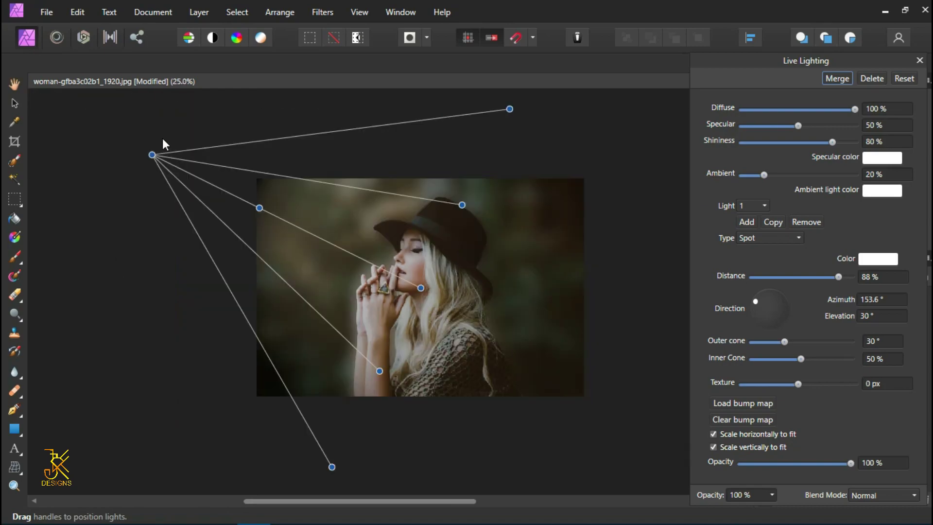
{"action": "left_click_drag", "start_coordinate": [152, 156], "coordinate": [101, 145]}
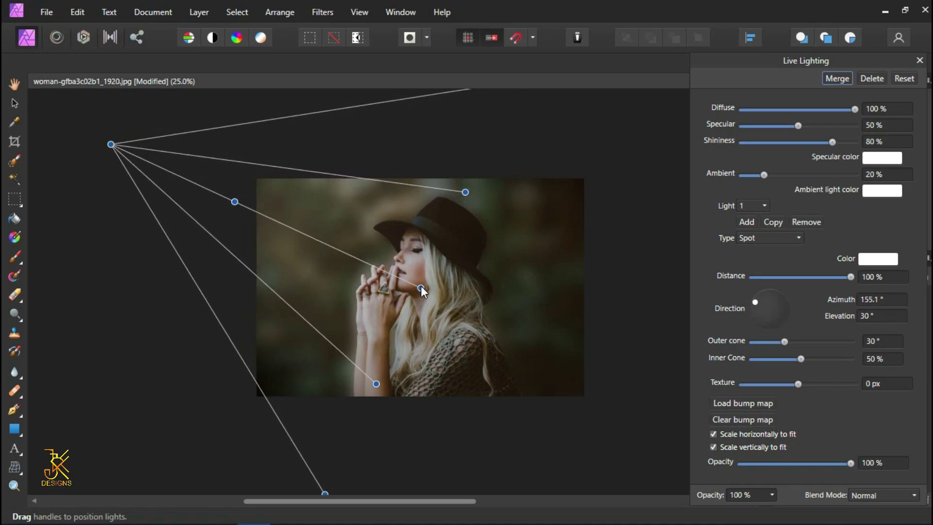
{"action": "left_click_drag", "start_coordinate": [421, 288], "coordinate": [395, 303]}
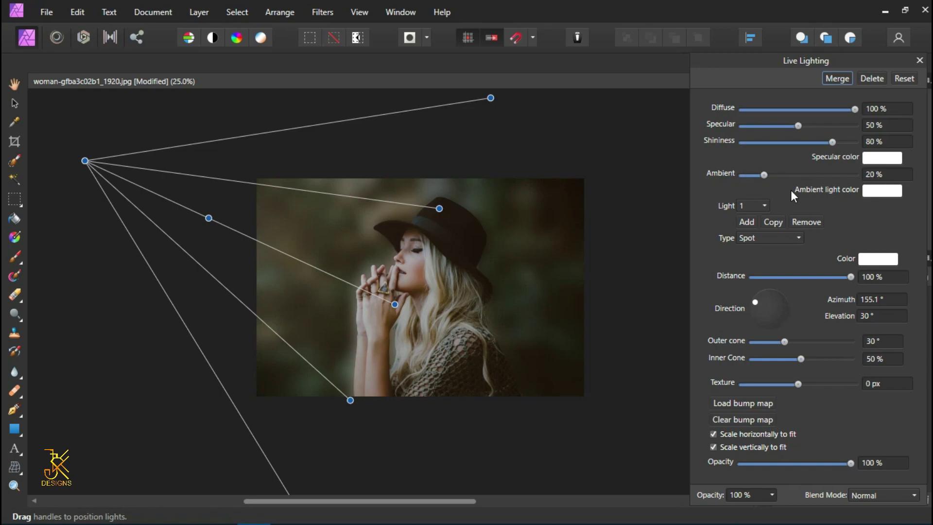
Set lighting Ambient to 40% with a pale peach-orange color (H 29, S 93, L 90)
{"action": "left_click_drag", "start_coordinate": [764, 177], "coordinate": [787, 180]}
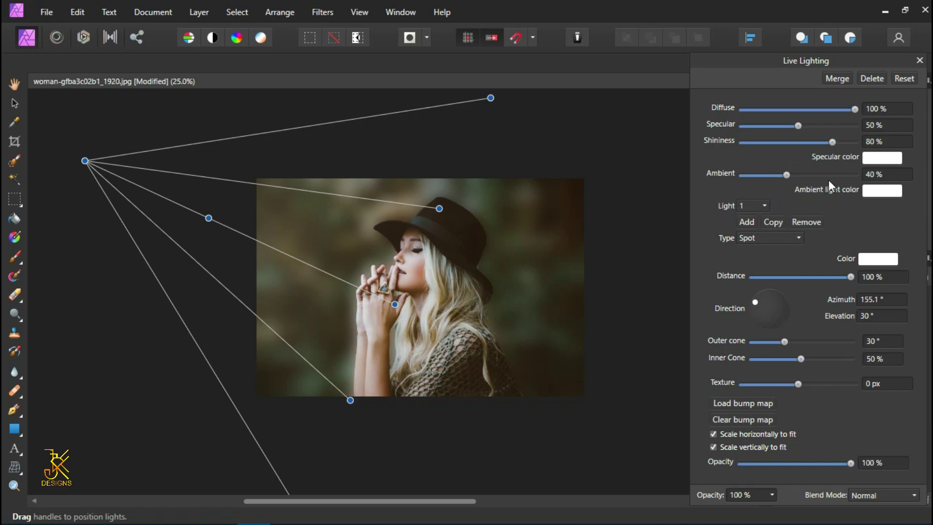
{"action": "left_click", "coordinate": [883, 191]}
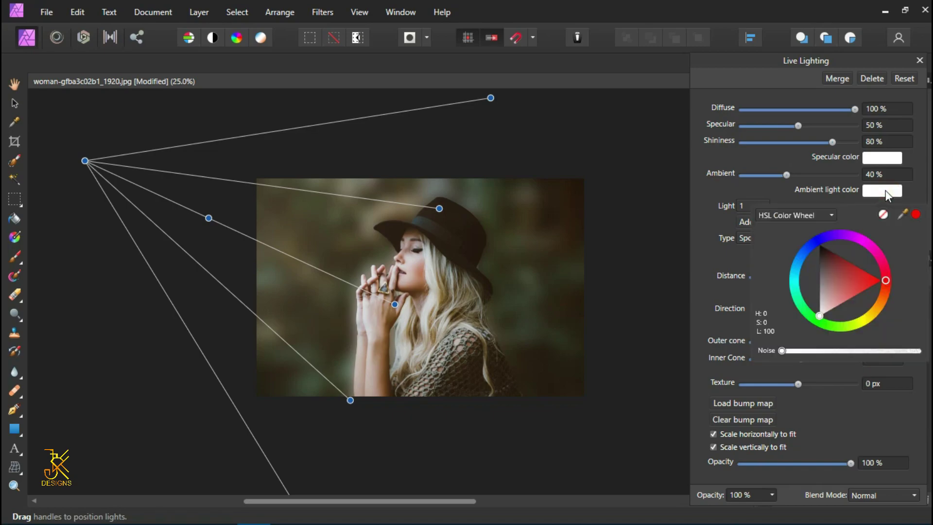
{"action": "left_click", "coordinate": [886, 281]}
{"action": "left_click_drag", "start_coordinate": [887, 281], "coordinate": [818, 302]}
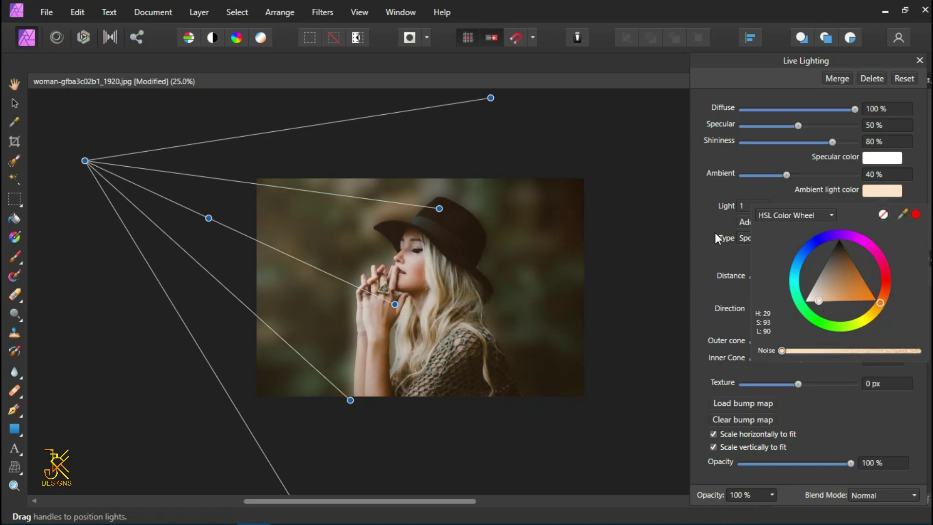
{"action": "left_click", "coordinate": [701, 229]}
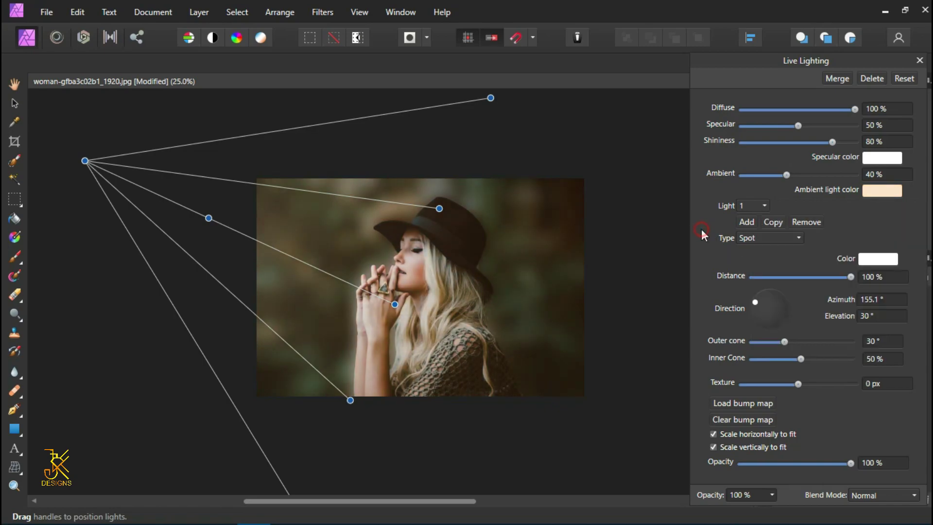
Toggle the Lighting filter to compare, then duplicate the Background layer with Ctrl+J
{"action": "left_click", "coordinate": [920, 61]}
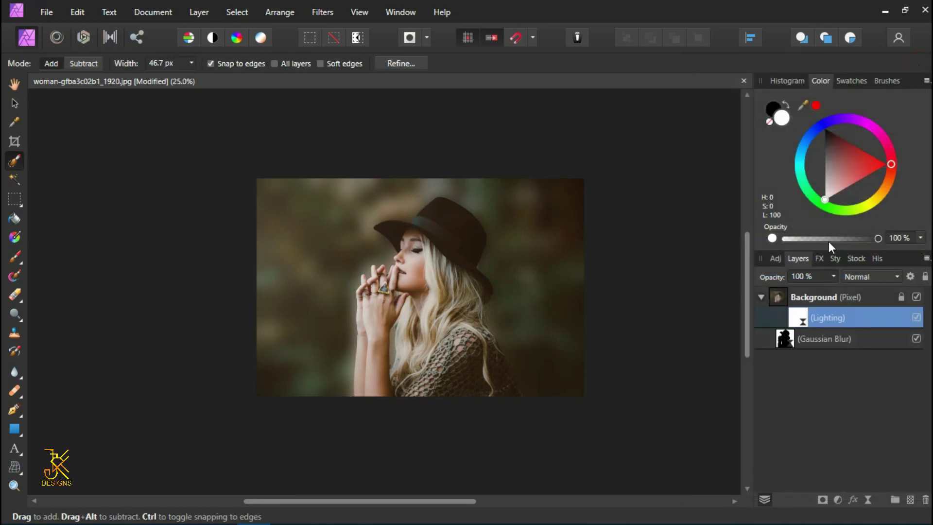
{"action": "left_click", "coordinate": [762, 296]}
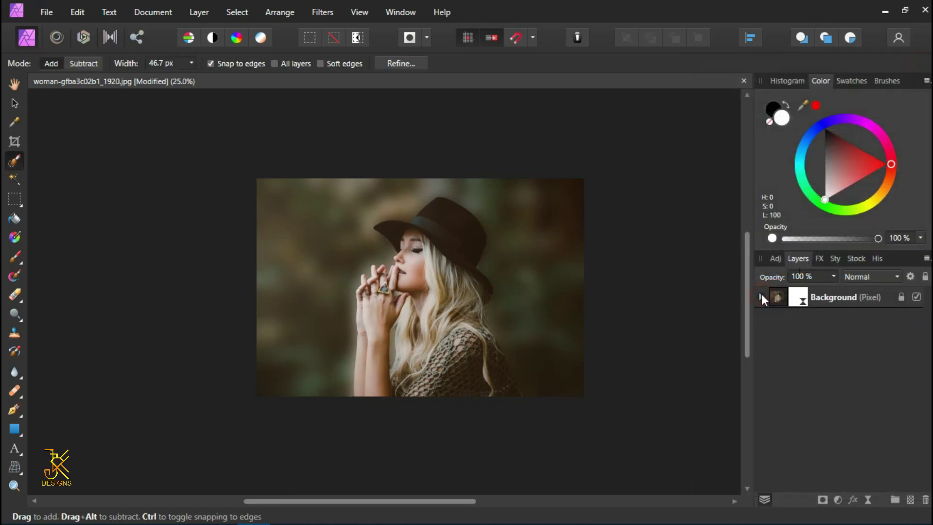
{"action": "left_click", "coordinate": [762, 297]}
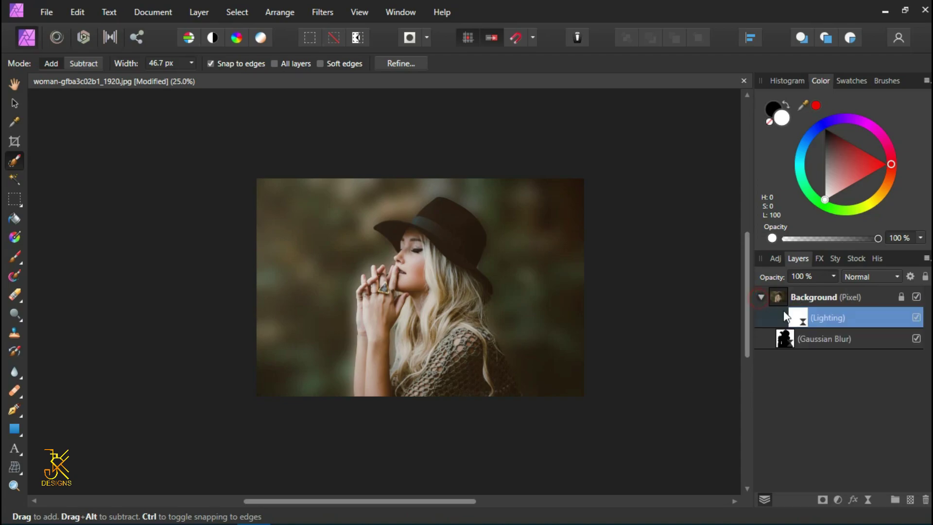
{"action": "left_click", "coordinate": [917, 317]}
{"action": "left_click", "coordinate": [762, 296]}
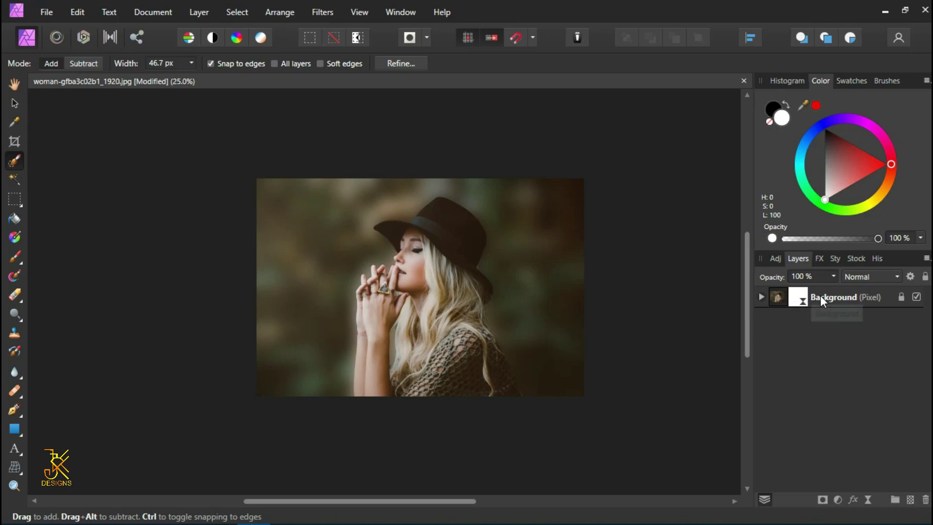
{"action": "left_click", "coordinate": [846, 300]}
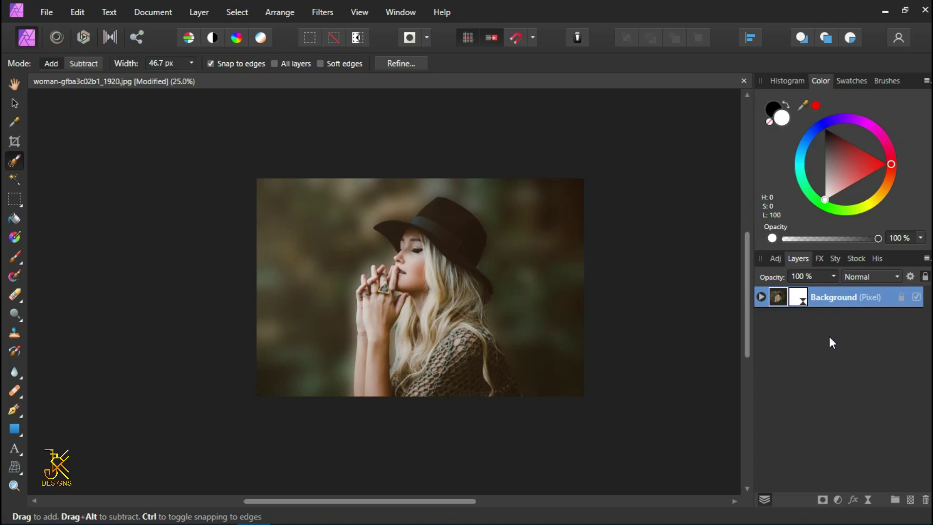
{"action": "key", "text": "ctrl+j"}
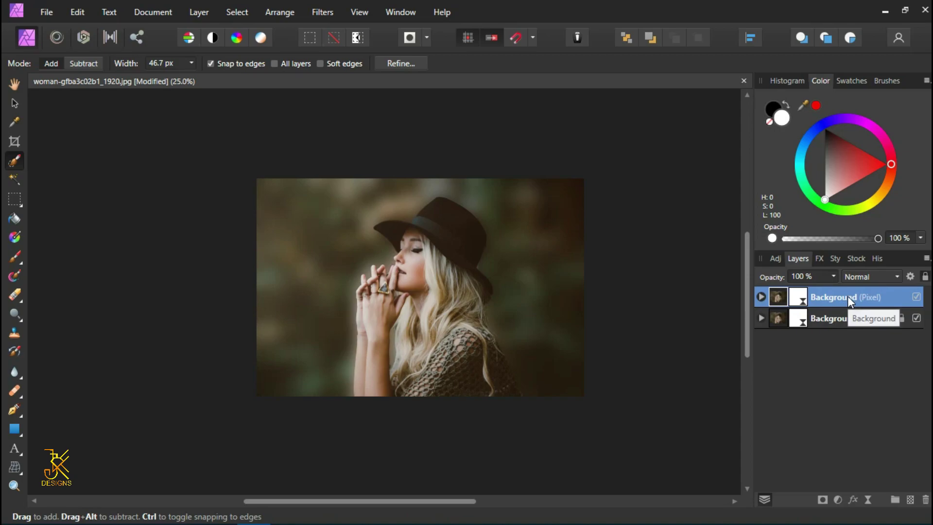
Set the top Background duplicate's blend mode to Soft Light
{"action": "left_click", "coordinate": [897, 276]}
{"action": "scroll", "coordinate": [897, 250], "scroll_direction": "down", "scroll_amount": 4}
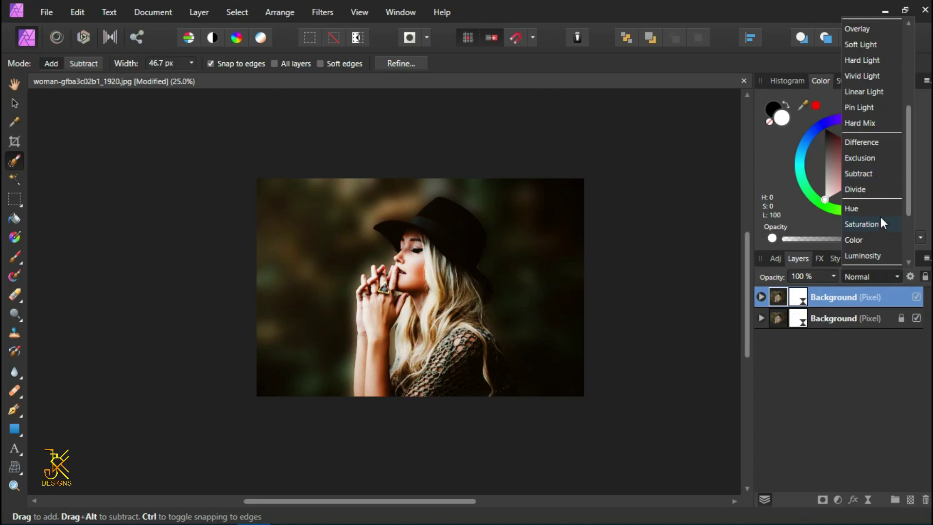
{"action": "scroll", "coordinate": [880, 216], "scroll_direction": "down", "scroll_amount": 2}
{"action": "scroll", "coordinate": [880, 216], "scroll_direction": "up", "scroll_amount": 4}
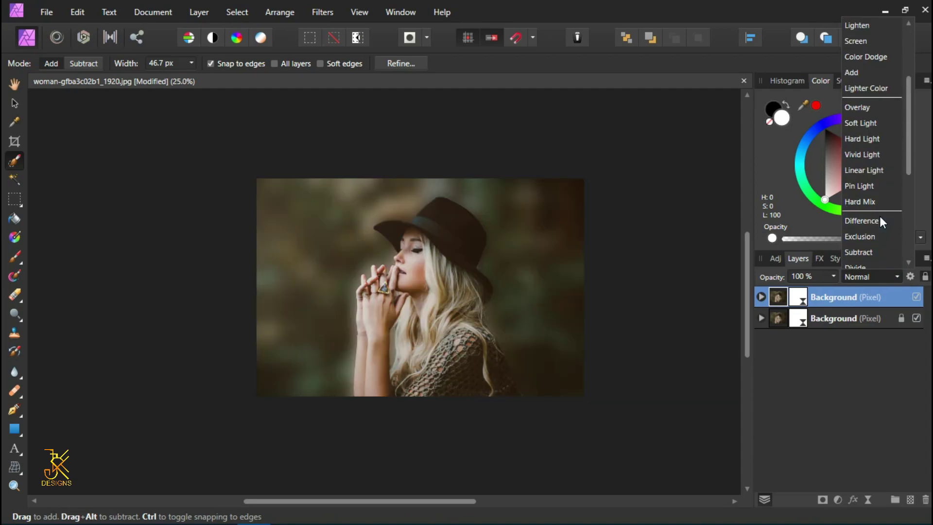
{"action": "scroll", "coordinate": [880, 215], "scroll_direction": "up", "scroll_amount": 3}
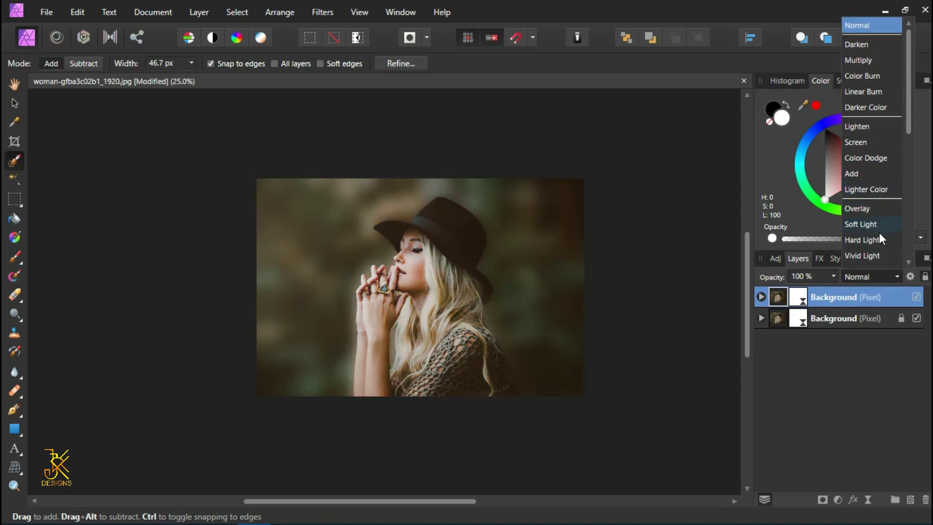
{"action": "left_click", "coordinate": [874, 226]}
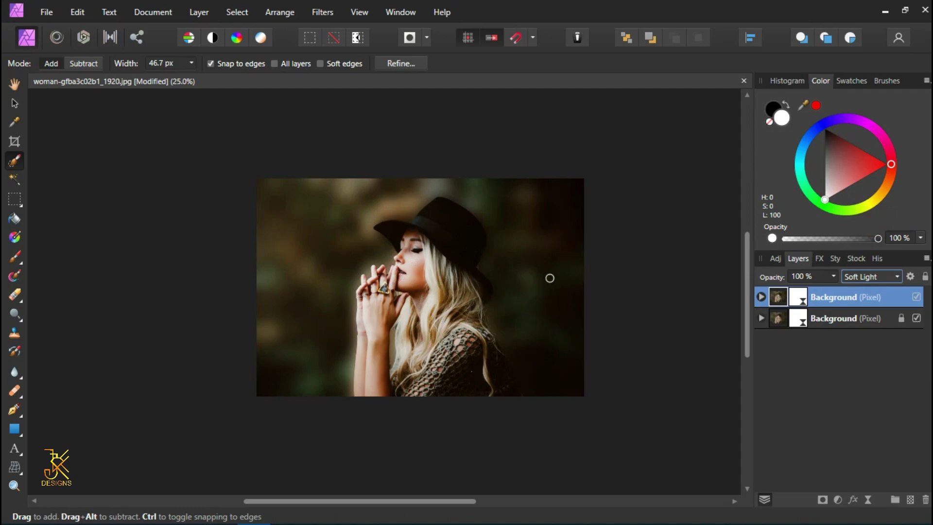
Lower the duplicate's opacity to 25% and toggle its visibility to compare
{"action": "scroll", "coordinate": [427, 291], "scroll_direction": "up", "scroll_amount": 1}
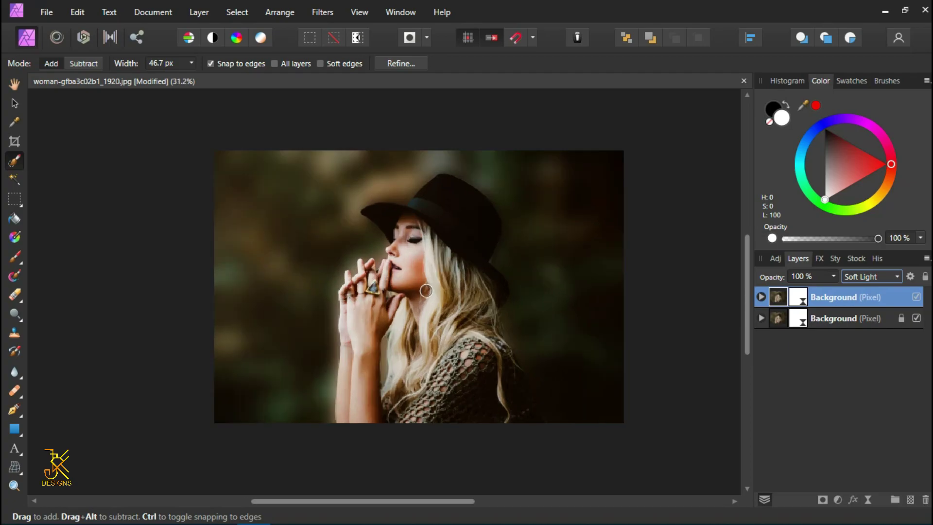
{"action": "scroll", "coordinate": [428, 287], "scroll_direction": "up", "scroll_amount": 2}
{"action": "scroll", "coordinate": [433, 285], "scroll_direction": "down", "scroll_amount": 1}
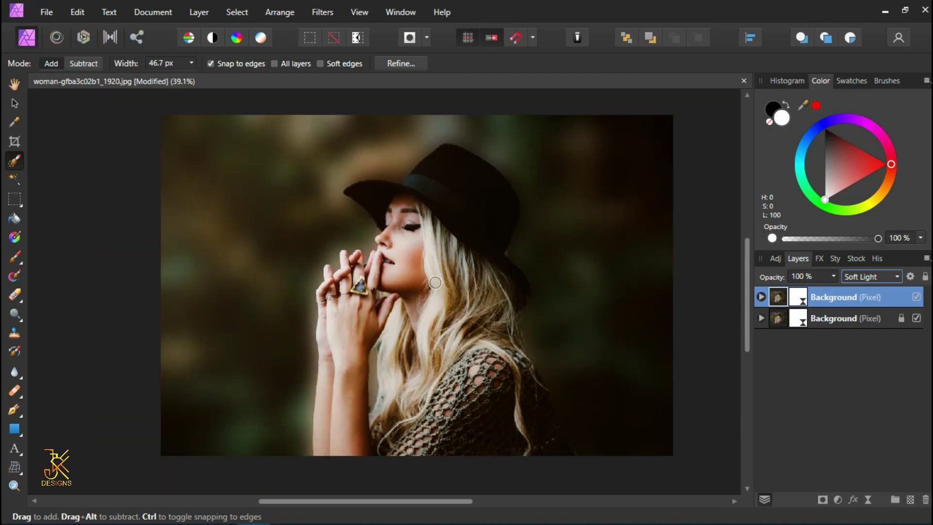
{"action": "scroll", "coordinate": [434, 282], "scroll_direction": "up", "scroll_amount": 1}
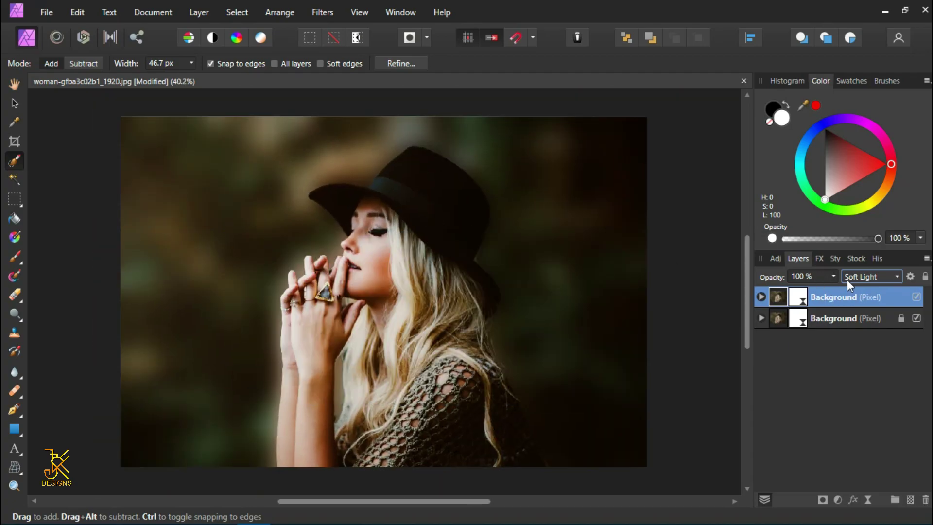
{"action": "left_click", "coordinate": [833, 277]}
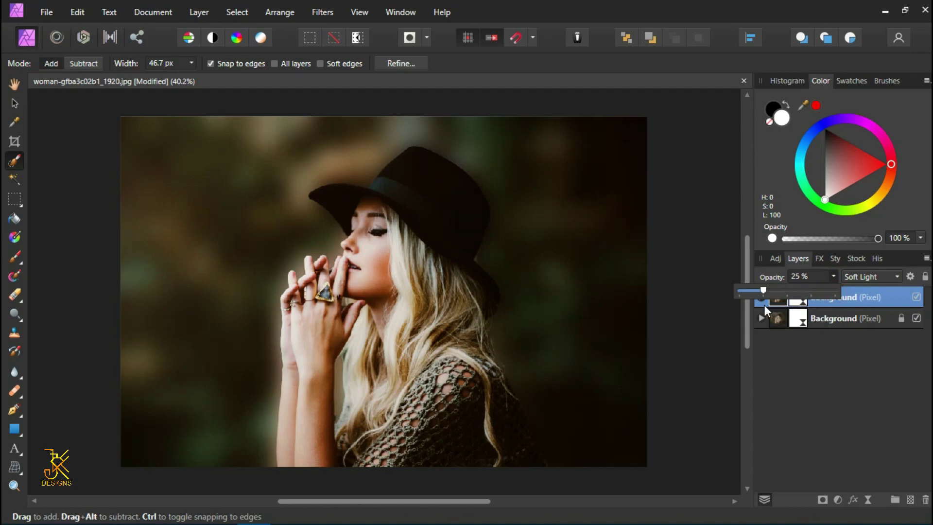
{"action": "left_click_drag", "start_coordinate": [764, 304], "coordinate": [764, 305]}
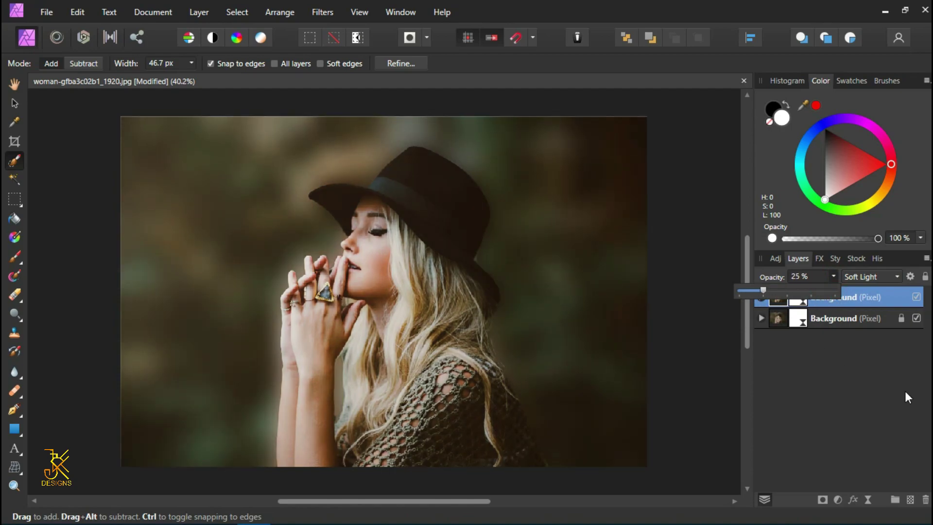
{"action": "left_click", "coordinate": [916, 297]}
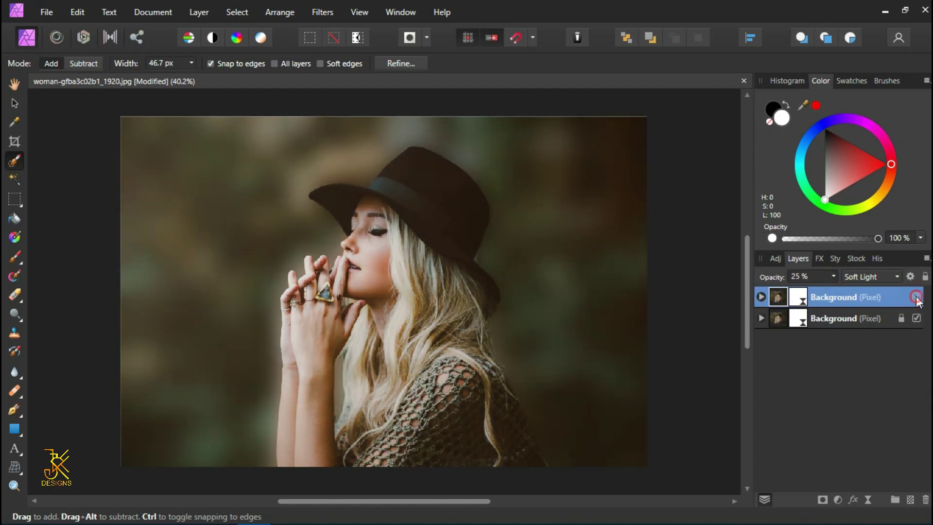